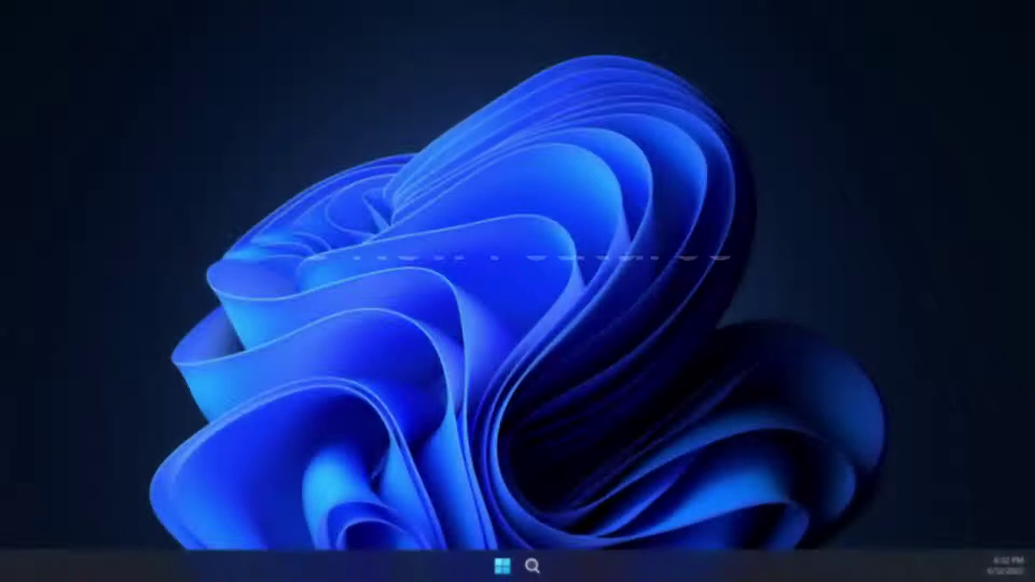
Open Task Manager to view the CPU performance and app history pages, then expand the pinned Start folder
key(ctrl+shift+Escape)
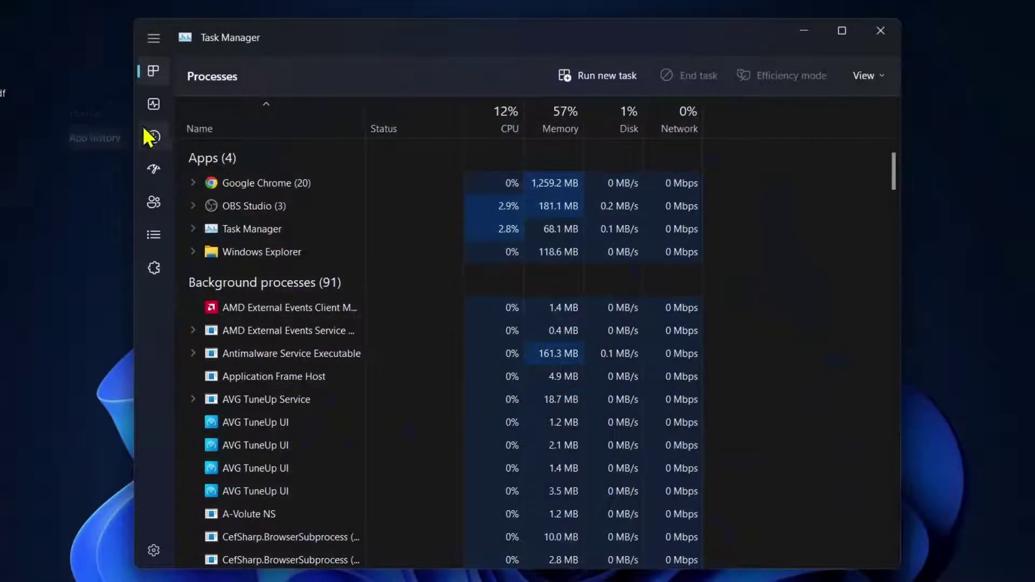
click(147, 105)
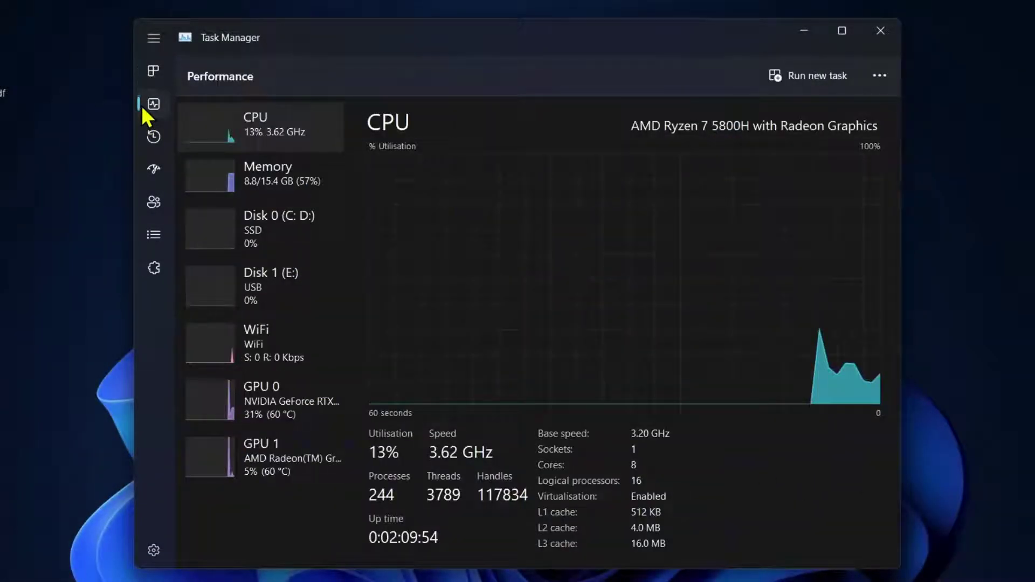
click(153, 137)
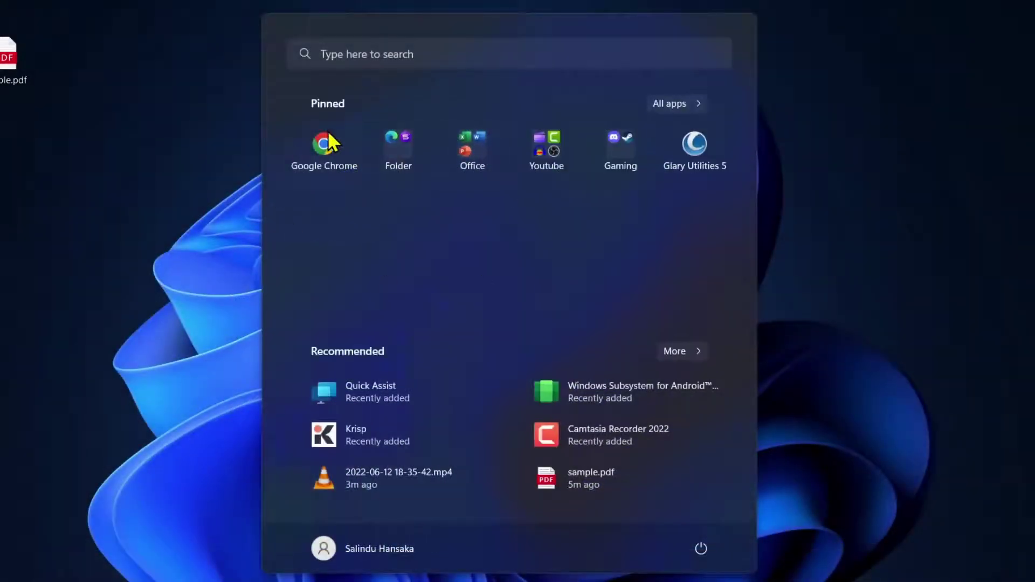
click(384, 151)
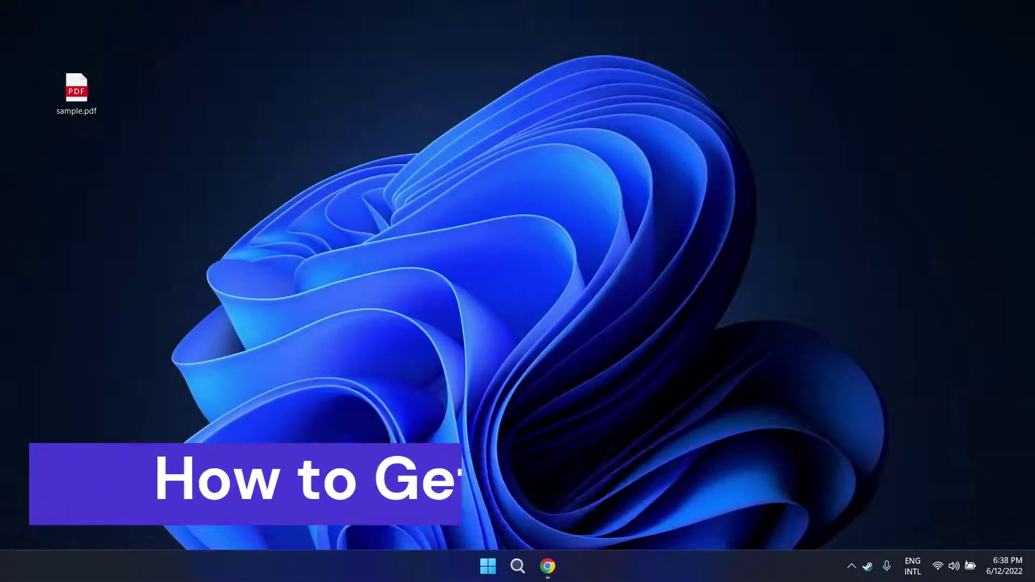
Search 'sew' to launch Settings, then go to Windows Update > Windows Insider Programme
click(518, 565)
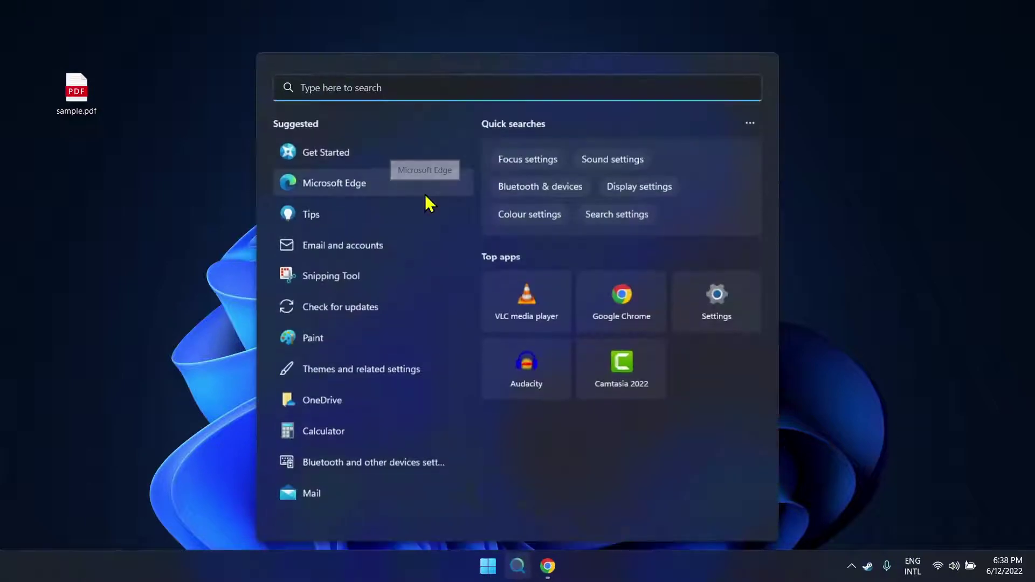
text(sew)
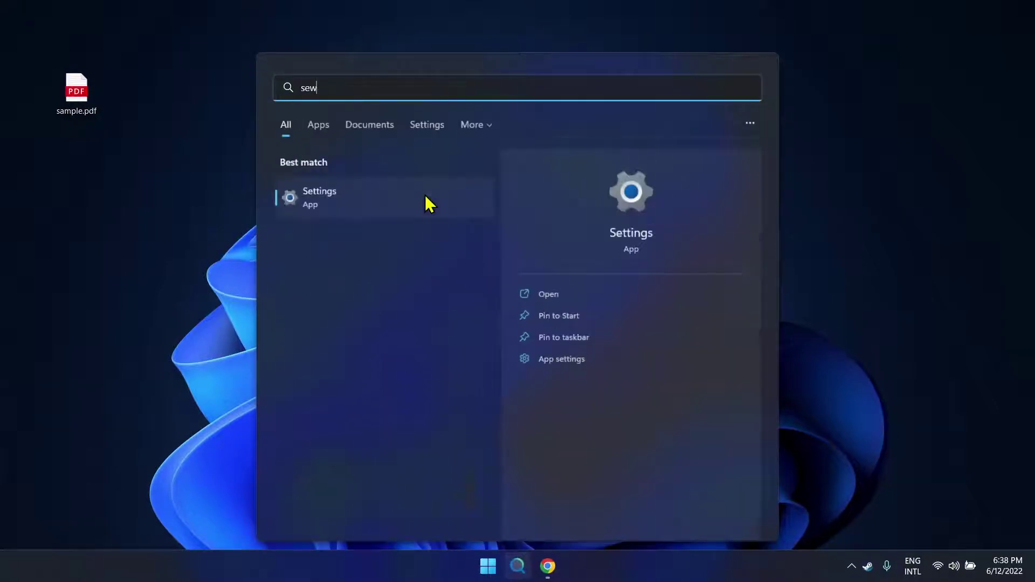
click(428, 204)
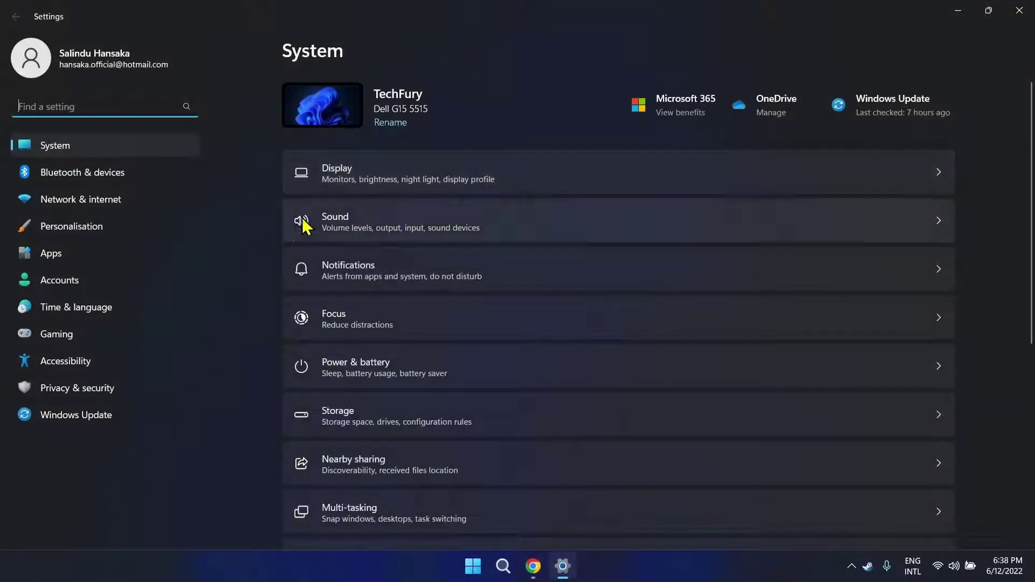
click(84, 420)
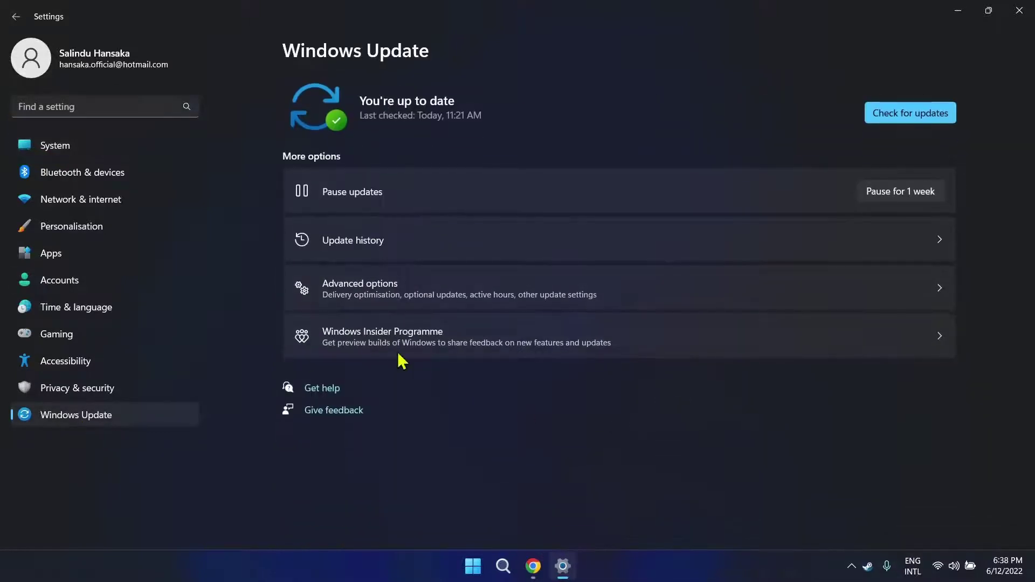
click(442, 341)
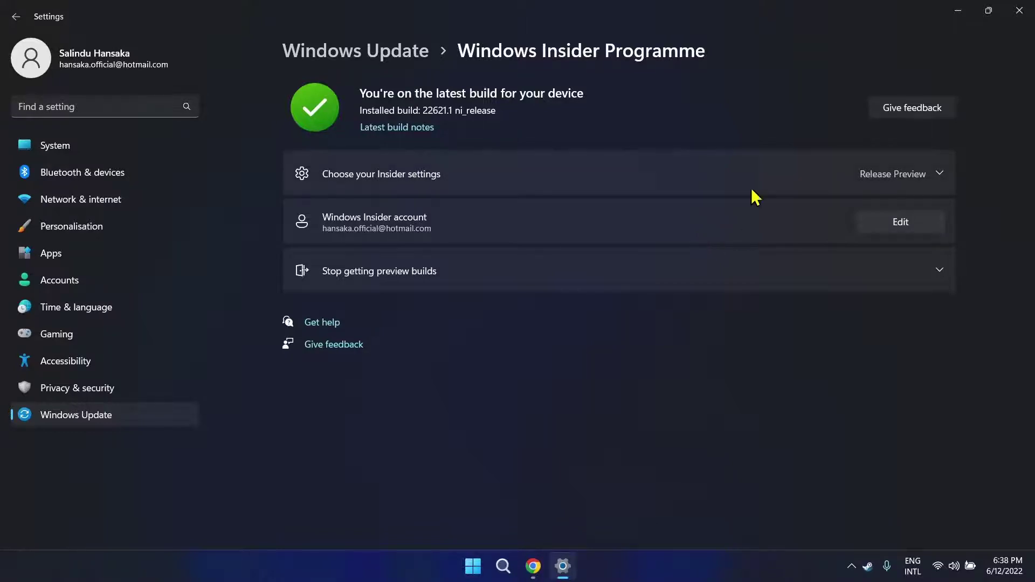
Expand the Insider channel choices showing Release Preview, then return to the main Windows Update page
click(699, 177)
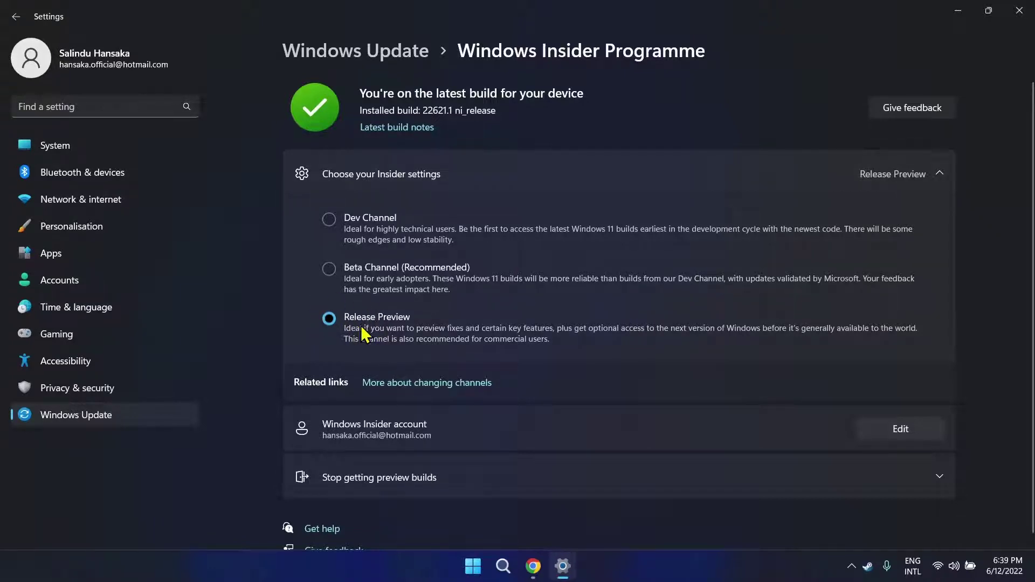
click(76, 416)
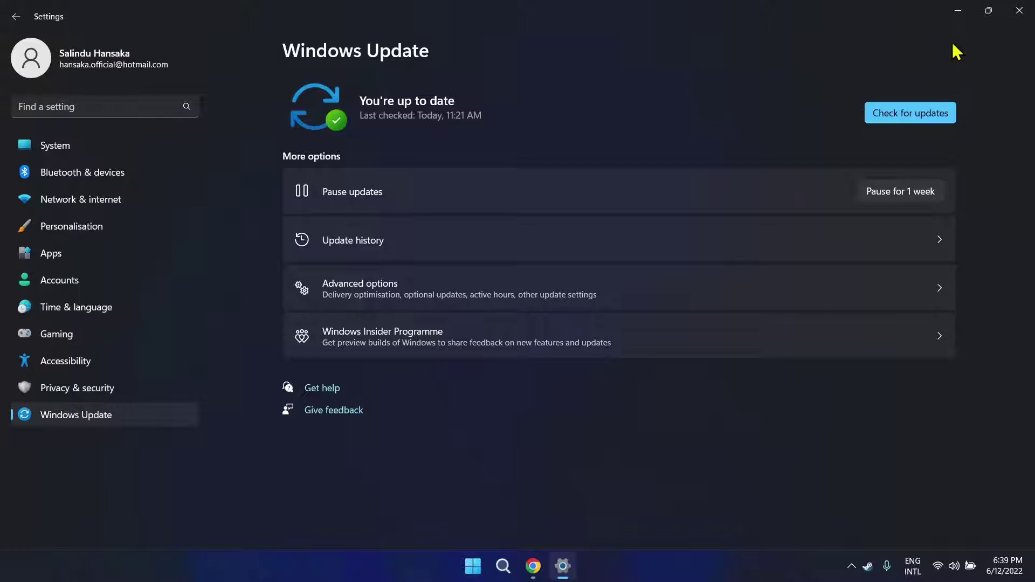
click(1018, 15)
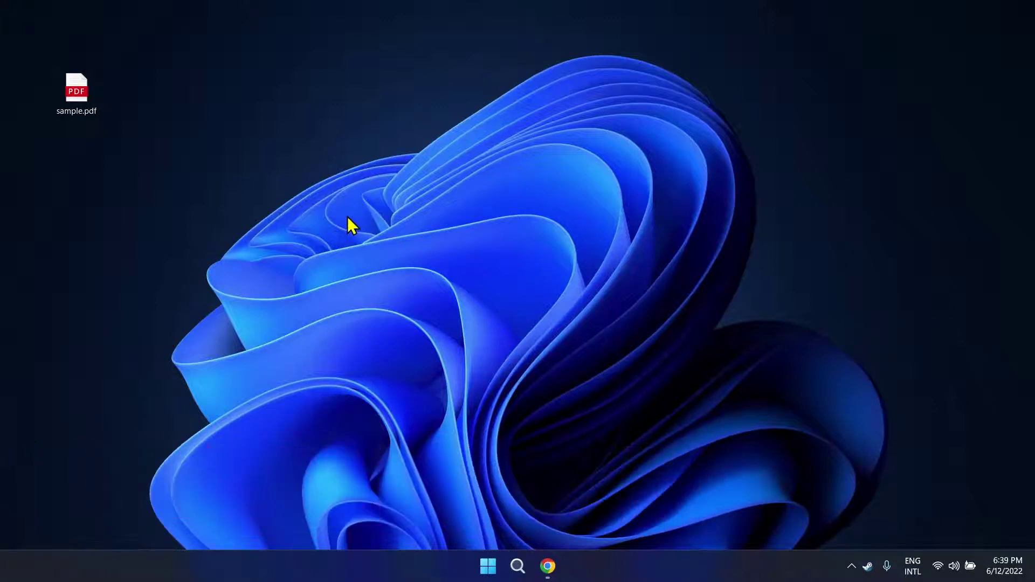
drag(207, 58, 54, 144)
click(189, 173)
drag(205, 120, 70, 93)
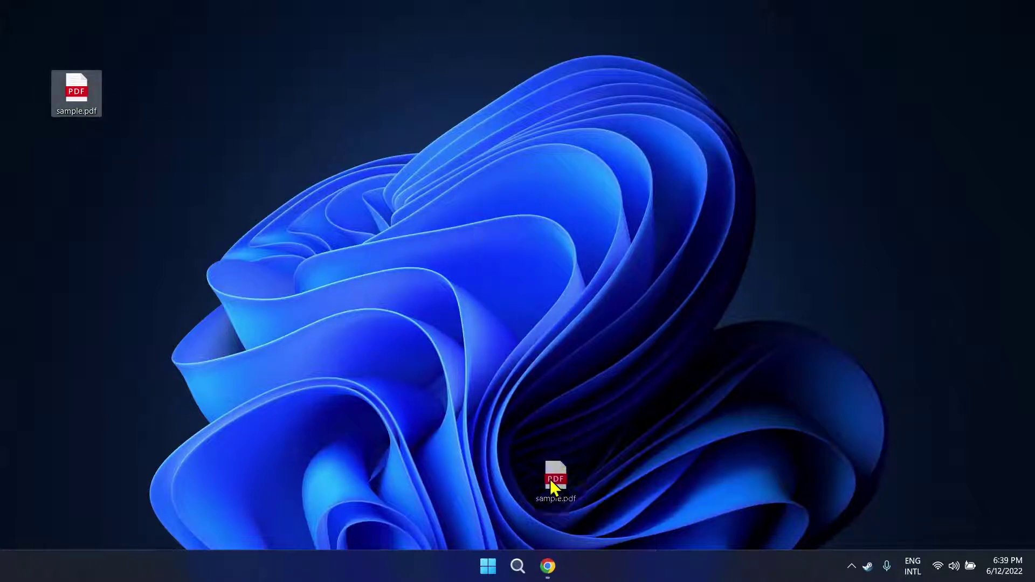
drag(552, 481, 228, 16)
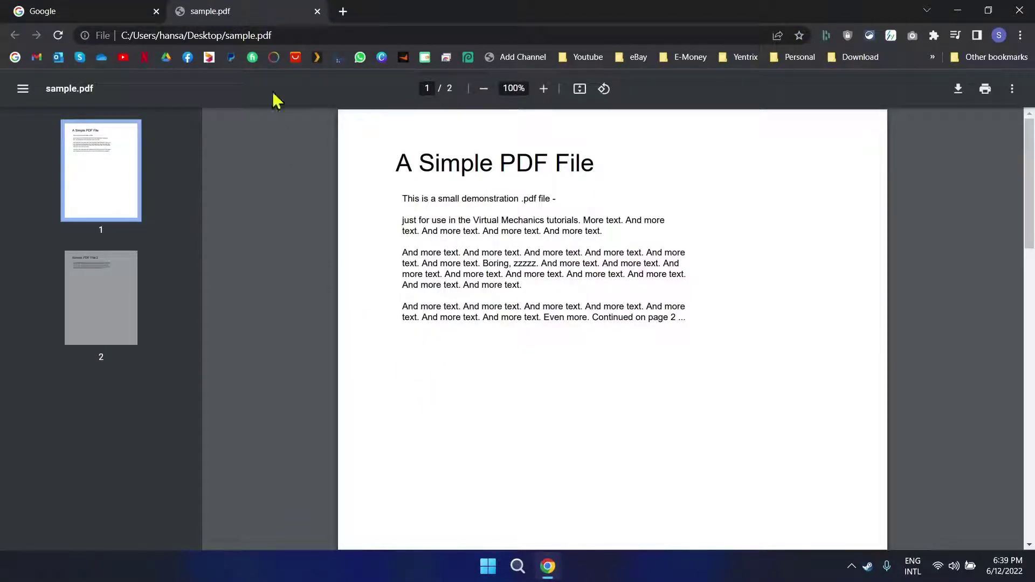
middle_click(273, 17)
click(959, 11)
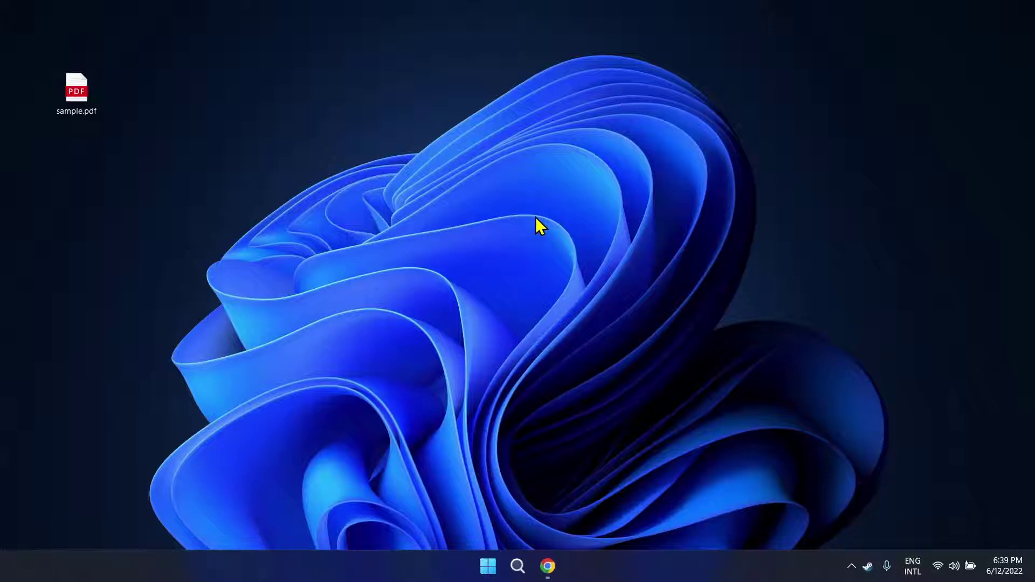
Select the sample.pdf desktop icon and bring up the Start menu with pinned and recommended items
drag(137, 55, 219, 195)
click(77, 92)
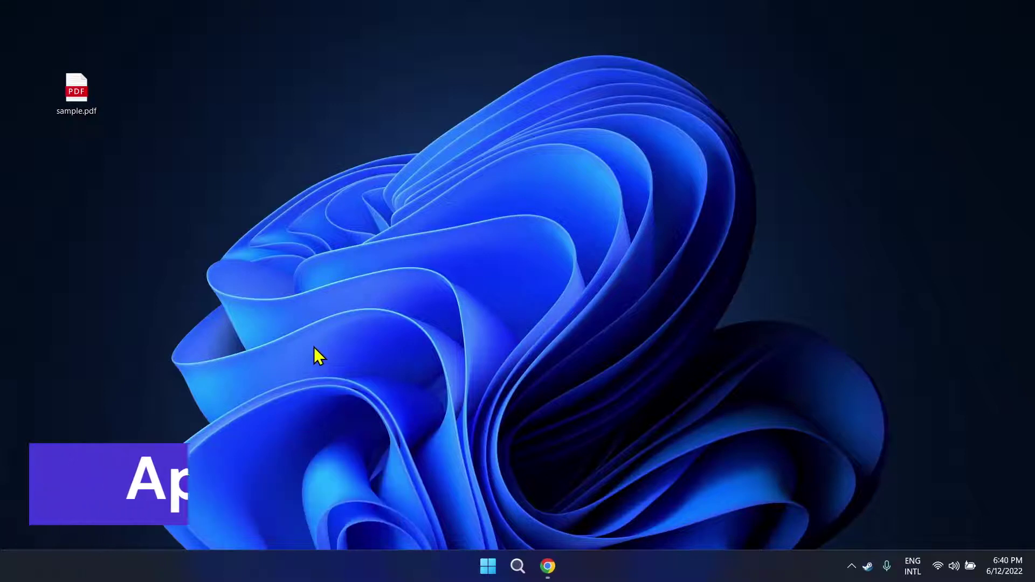
click(490, 564)
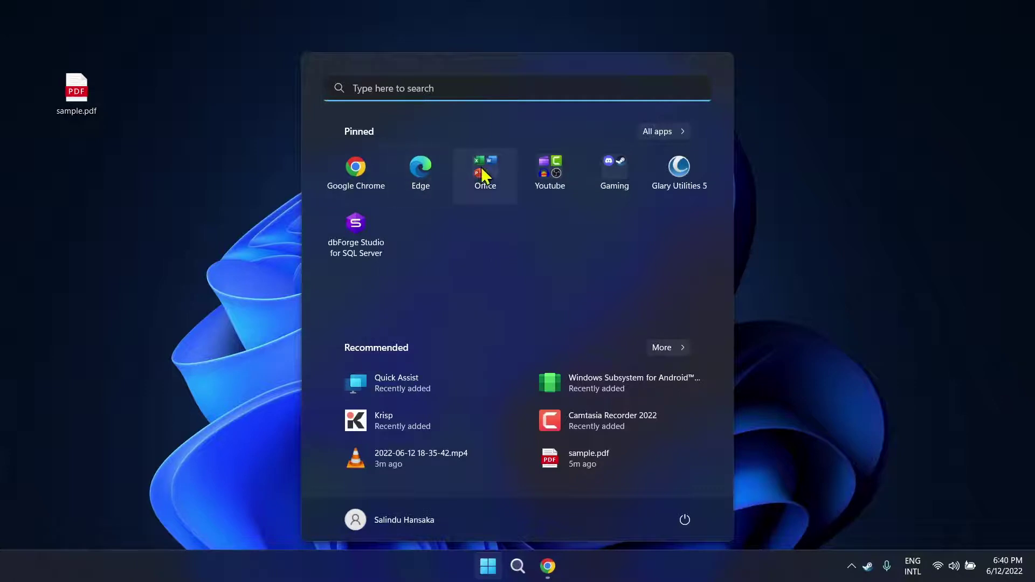
Combine dbForge Studio with Edge into a pinned Start folder and name it 'asldkasd'
drag(352, 237, 322, 247)
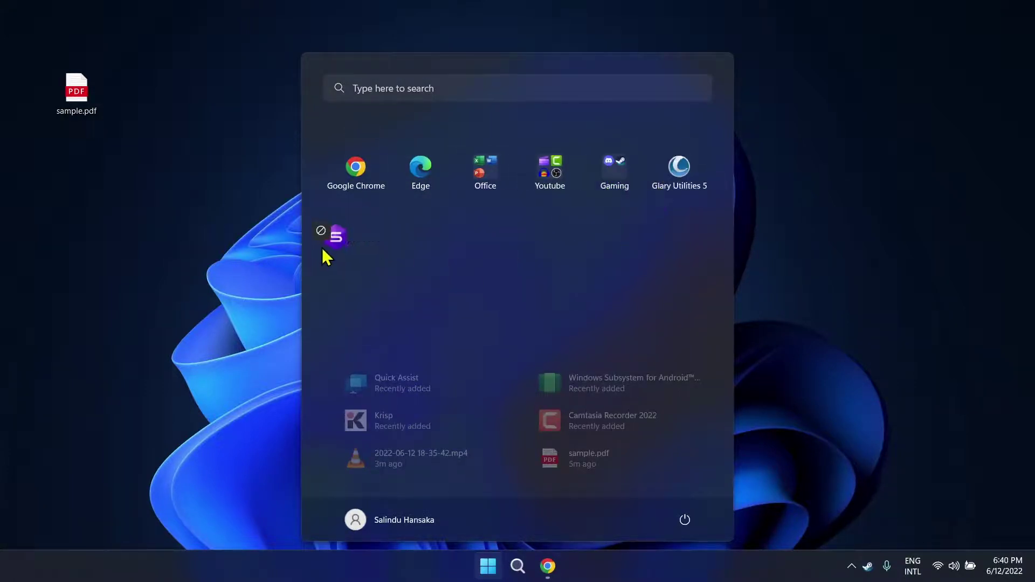
drag(584, 217, 410, 175)
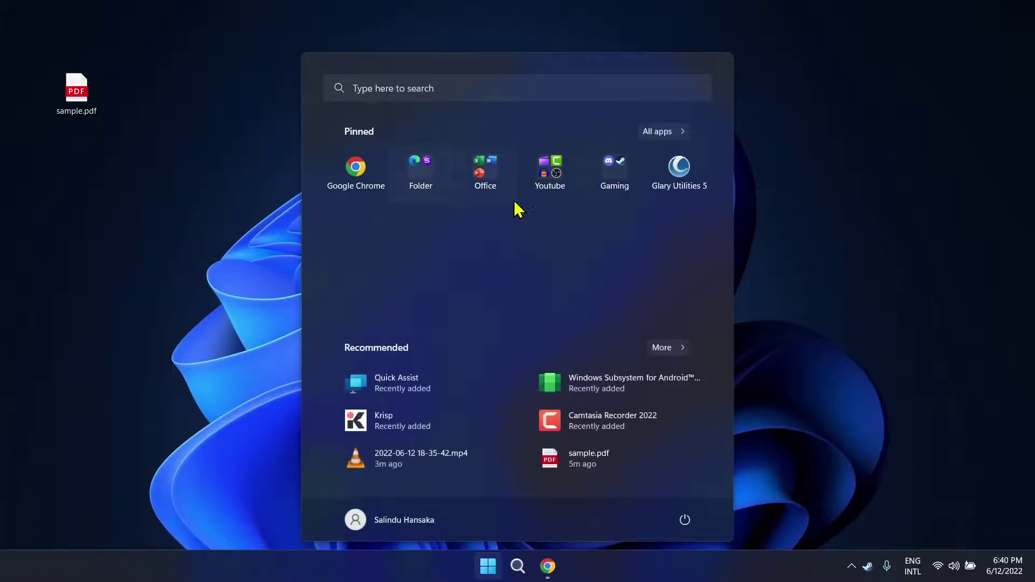
click(431, 181)
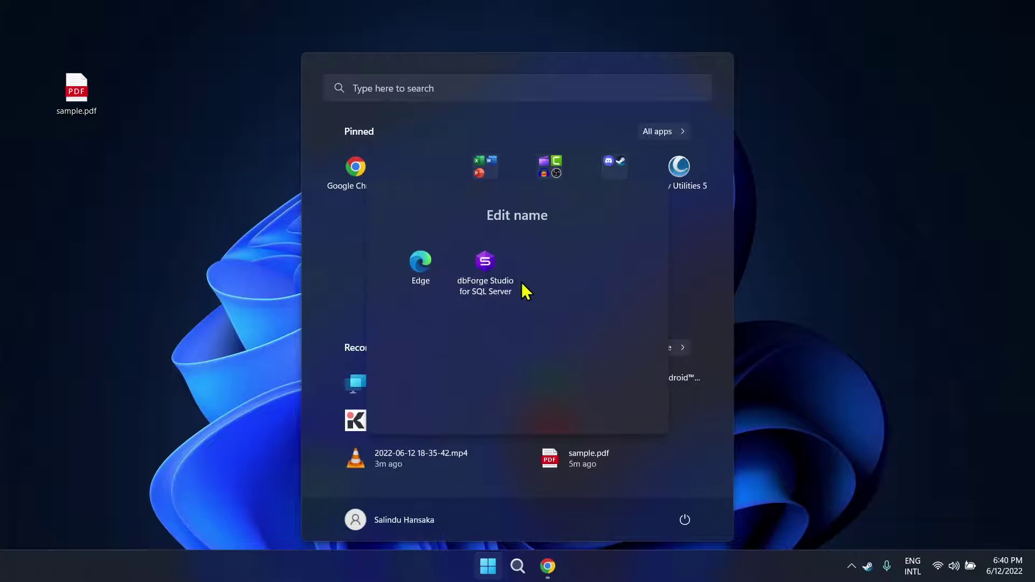
click(532, 216)
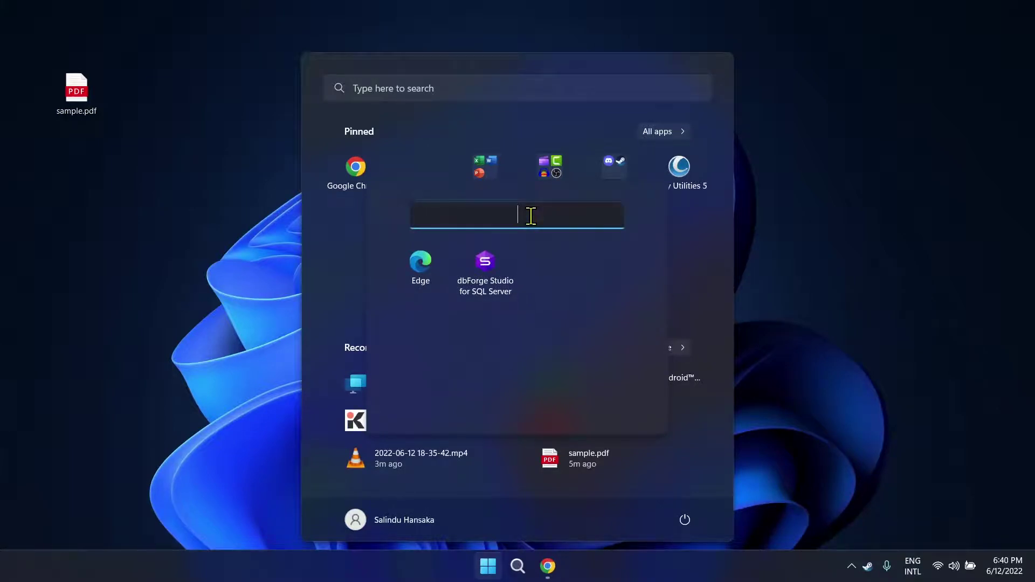
text(asldkasd)
key(Return)
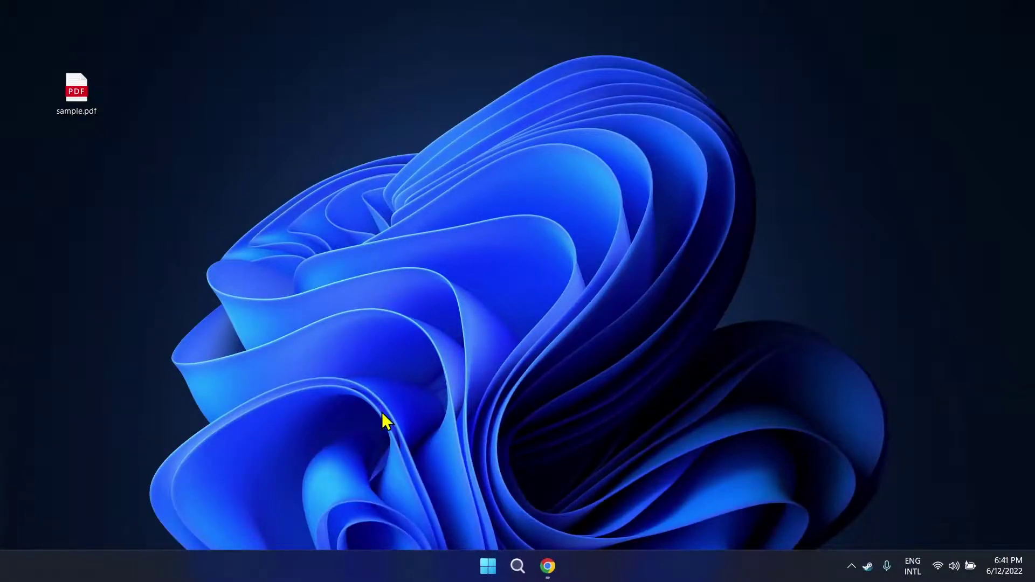
Launch Task Manager from the Start right-click menu, then move it up and enlarge the window
right_click(488, 565)
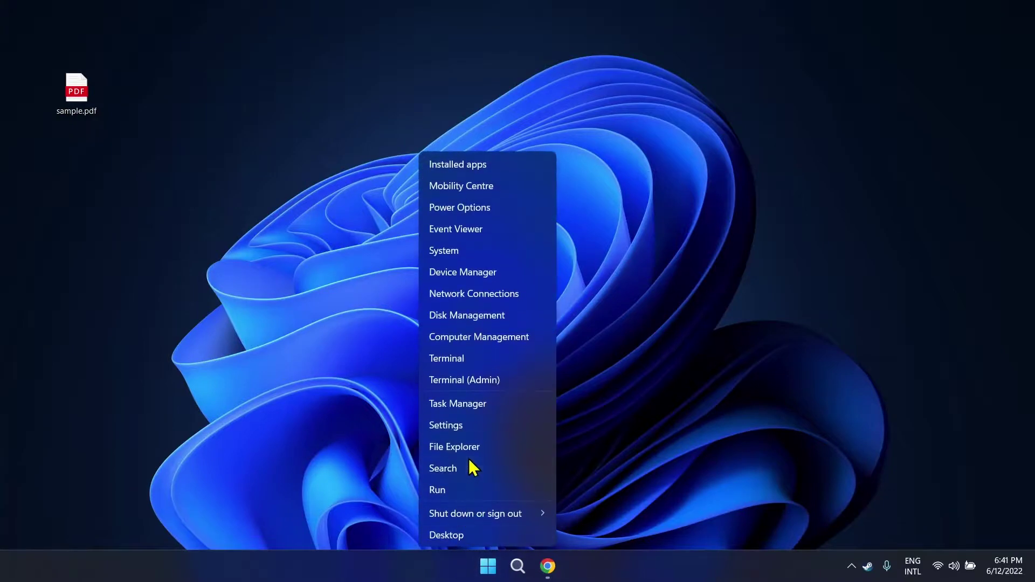
click(477, 409)
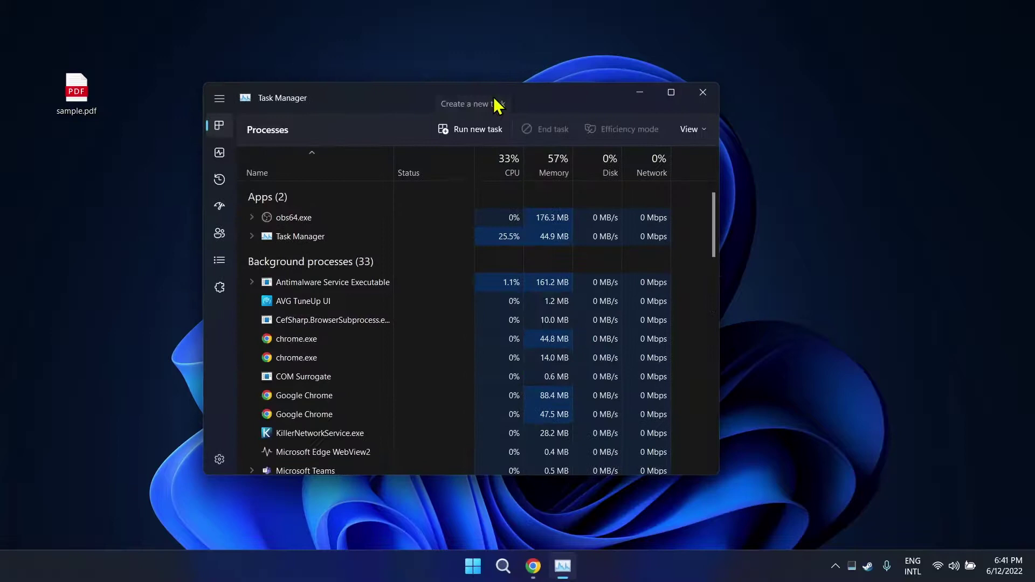
drag(536, 103, 534, 70)
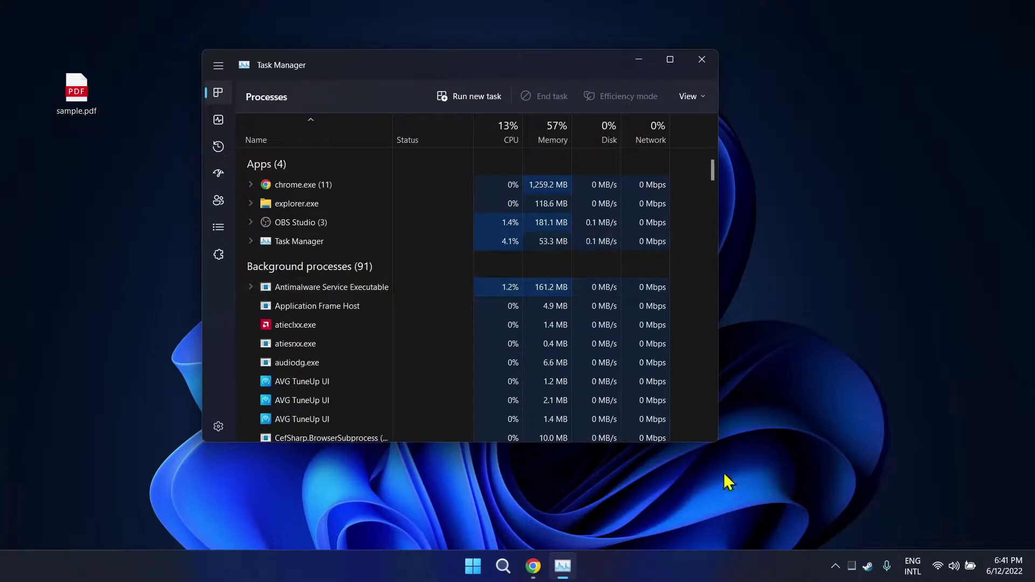
drag(717, 441, 833, 502)
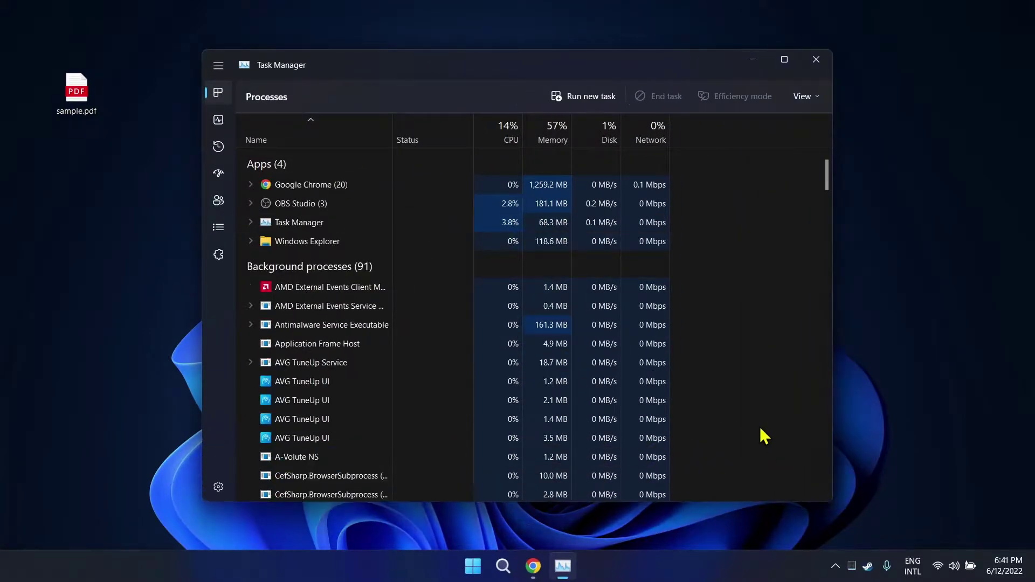
Browse Performance, App history, Processes and Startup apps, selecting Cortana, Radeon Software and SecurityHealthSystray entries
click(208, 122)
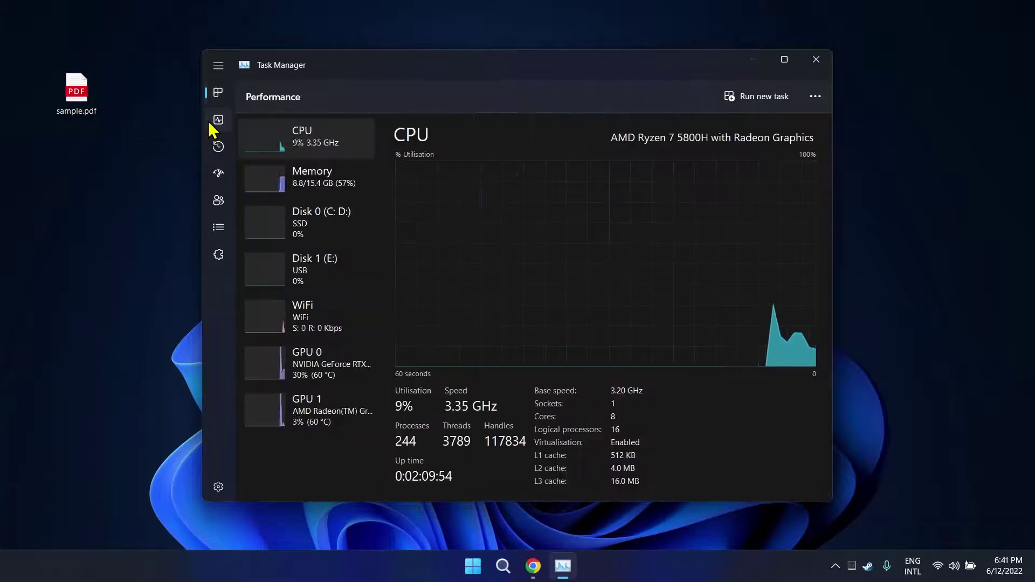
click(219, 146)
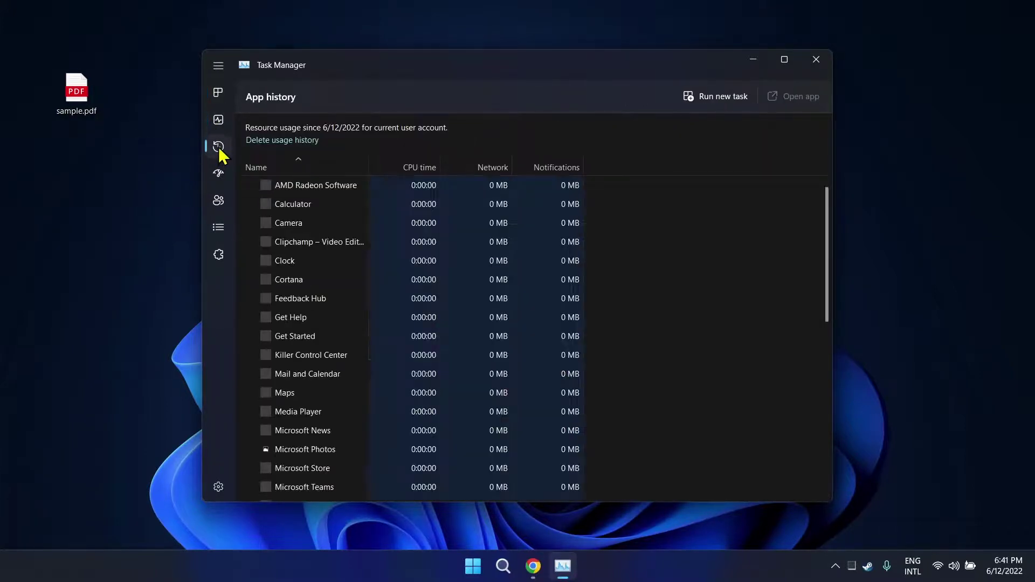
click(218, 93)
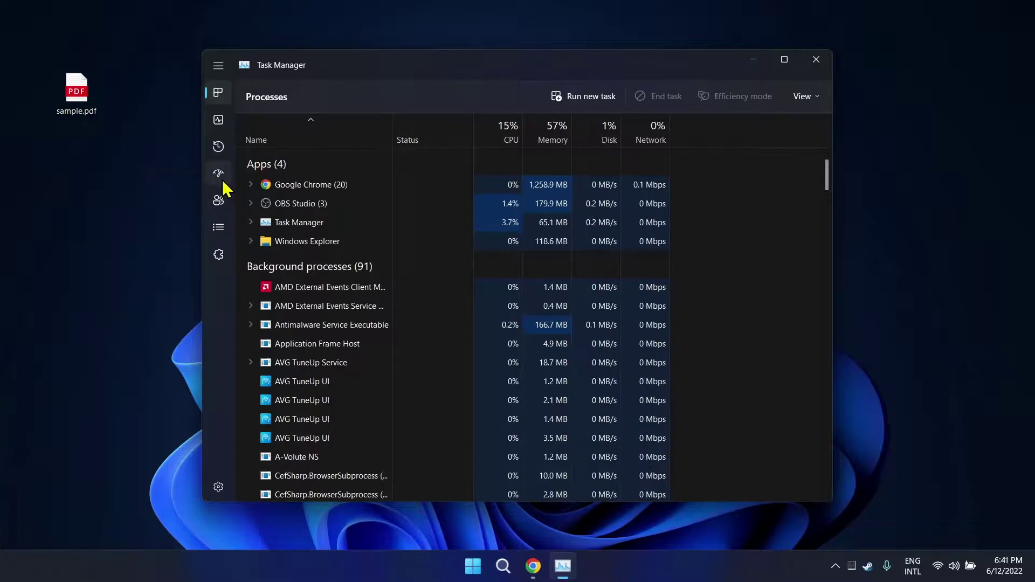
click(219, 174)
click(525, 186)
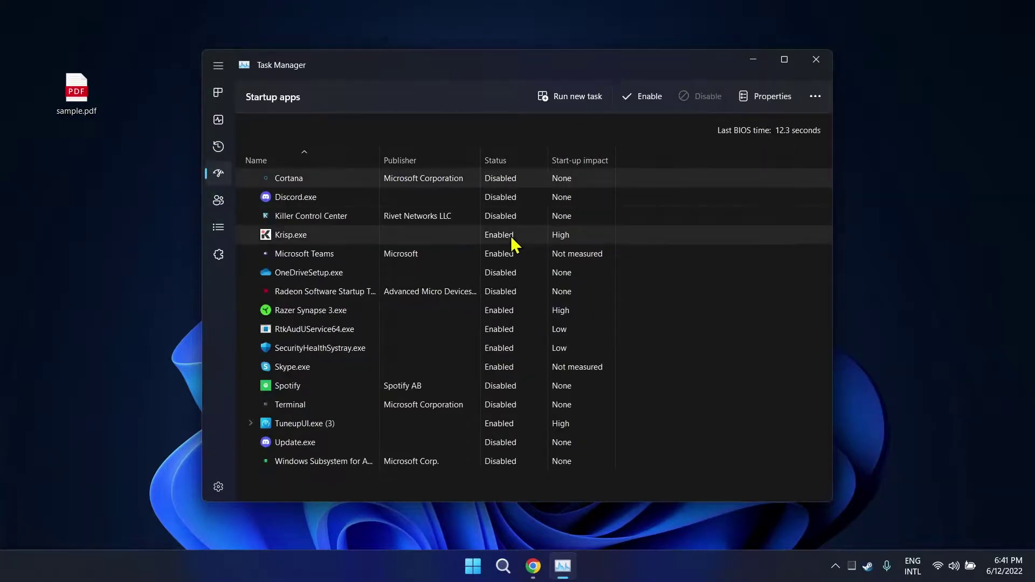
click(494, 291)
click(487, 348)
View the Users and Details pages, ending on the Services list
click(218, 201)
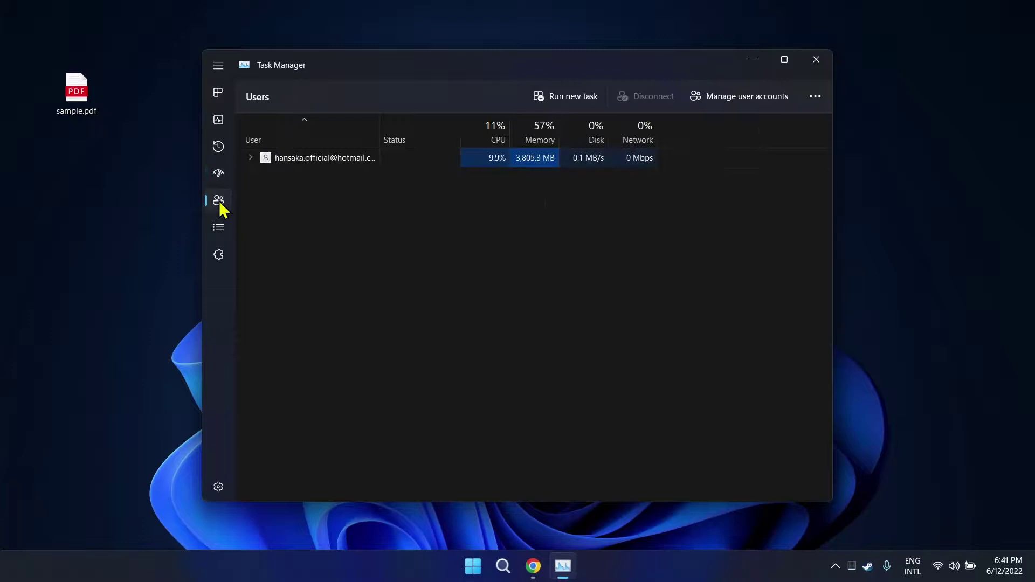
click(217, 228)
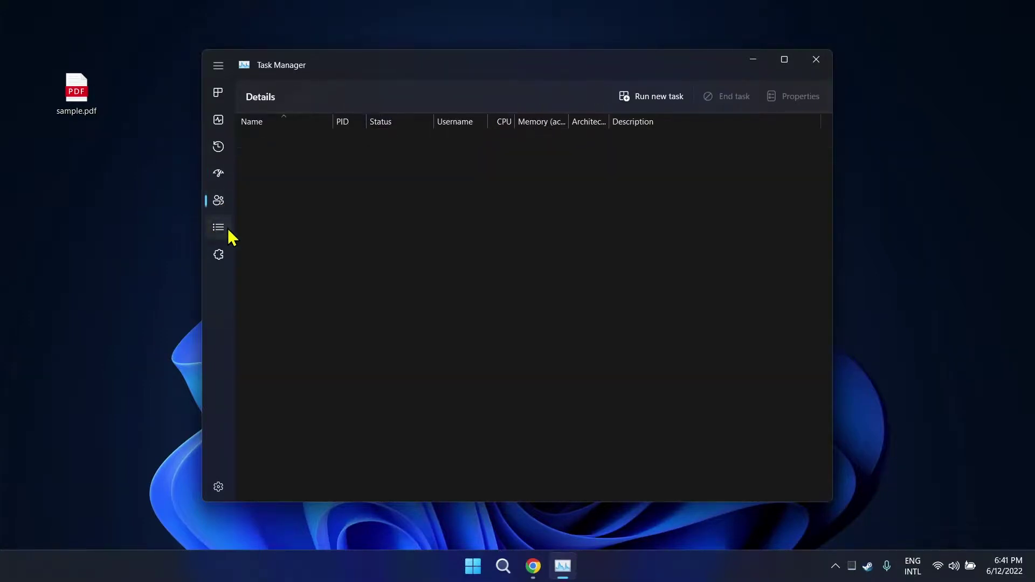
click(224, 258)
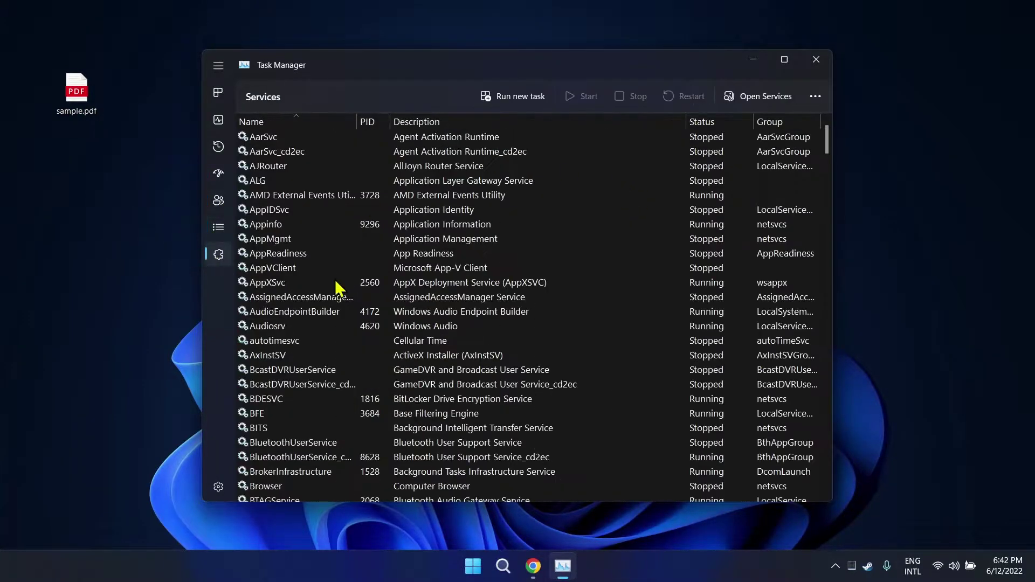
Return to Processes, narrow and reposition the window, then show Task Manager's Settings page
click(220, 94)
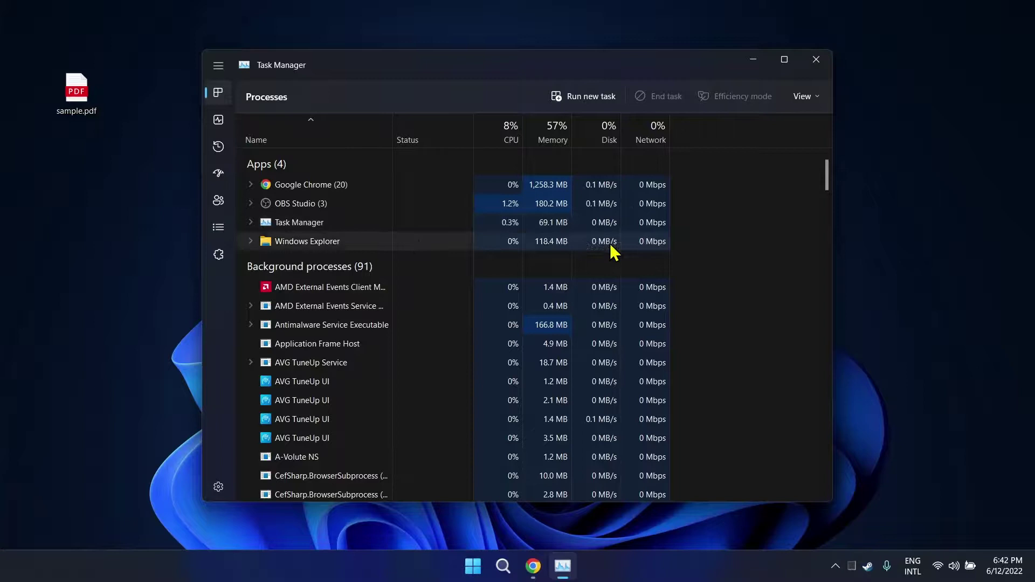
drag(834, 238, 714, 238)
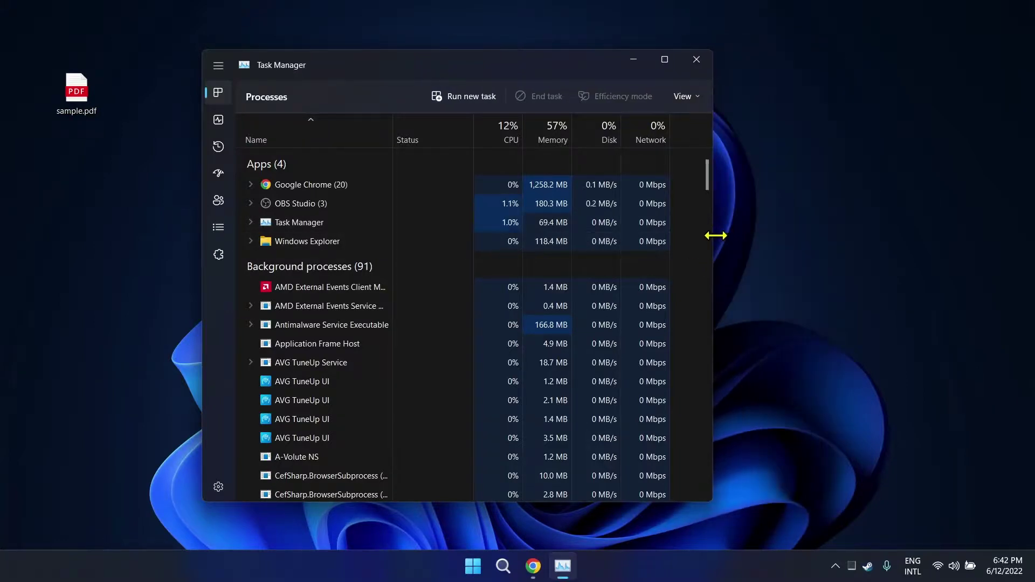
drag(473, 70, 489, 56)
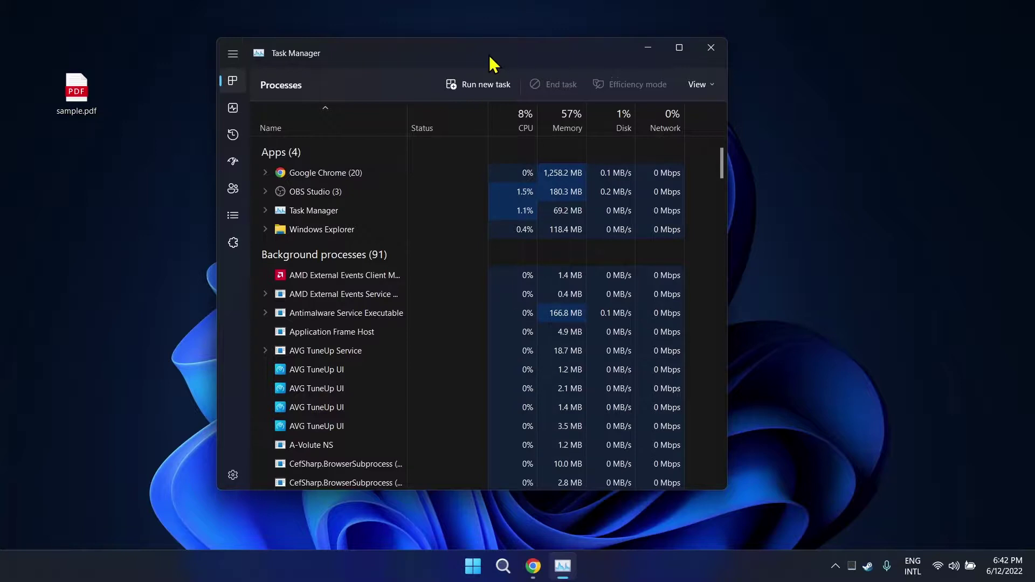
click(232, 475)
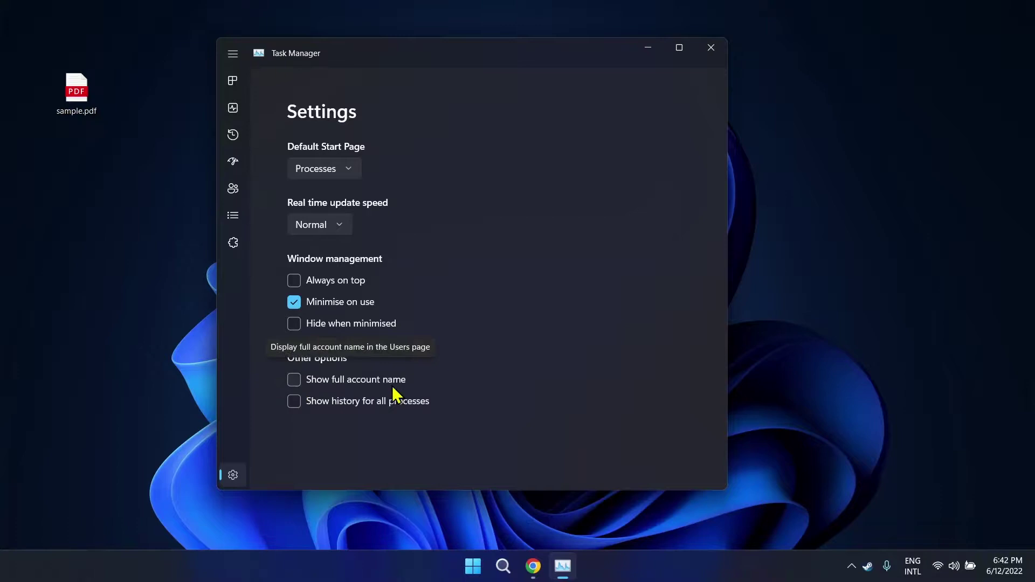
Review the Default Start Page choices, keep Processes, and return to the Processes list
click(330, 173)
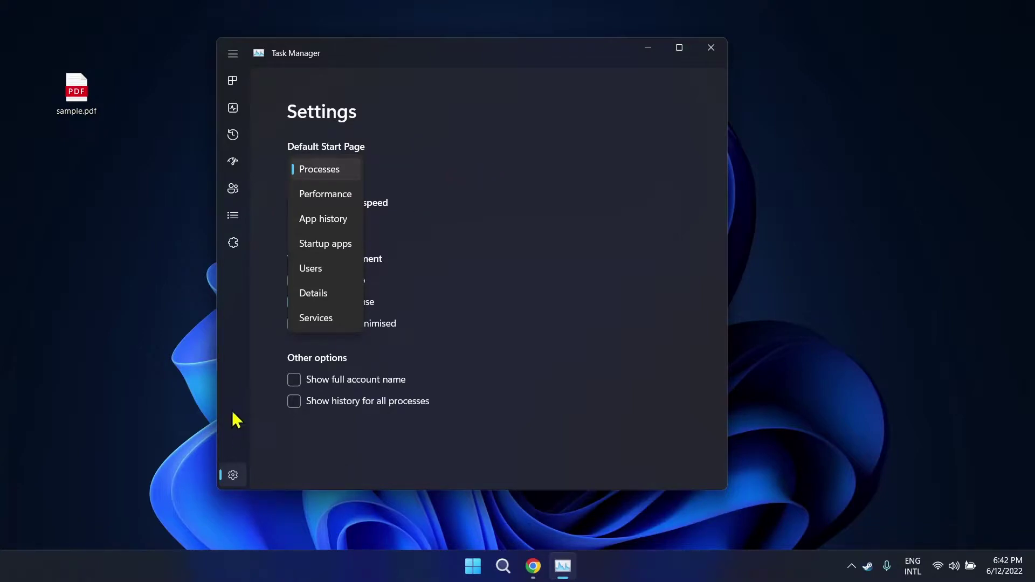
click(233, 80)
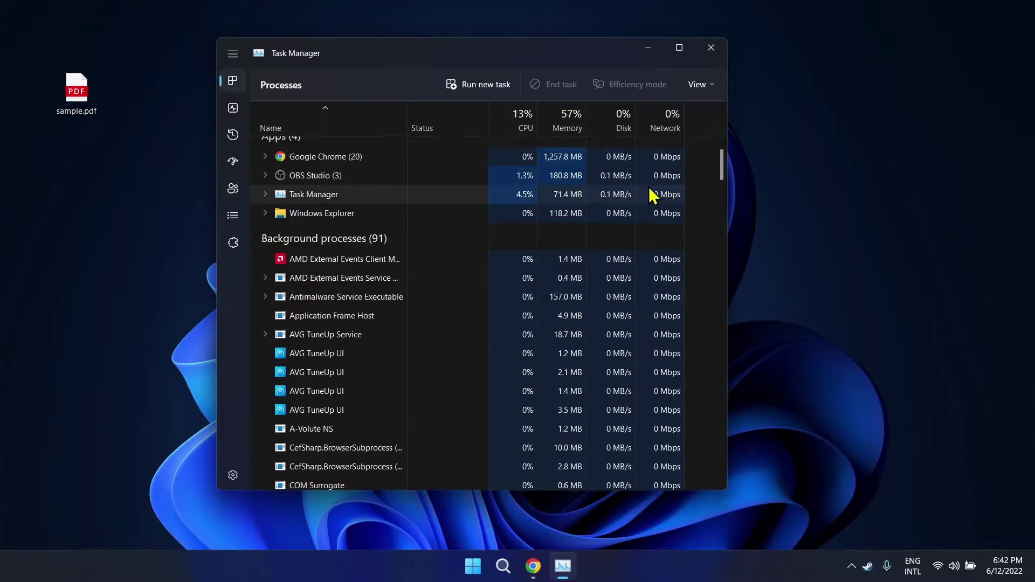